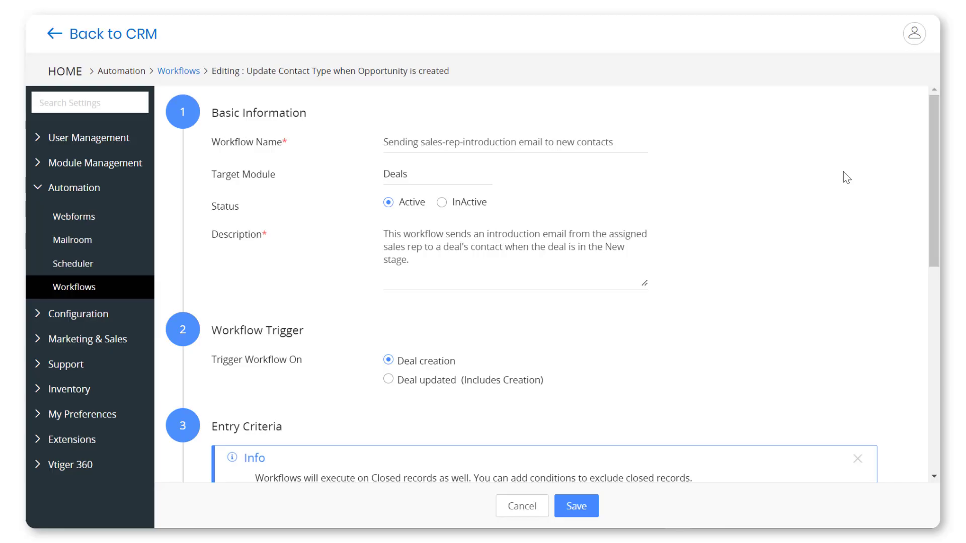
{"action": "left_click_drag", "start_coordinate": [932, 141], "coordinate": [928, 332]}
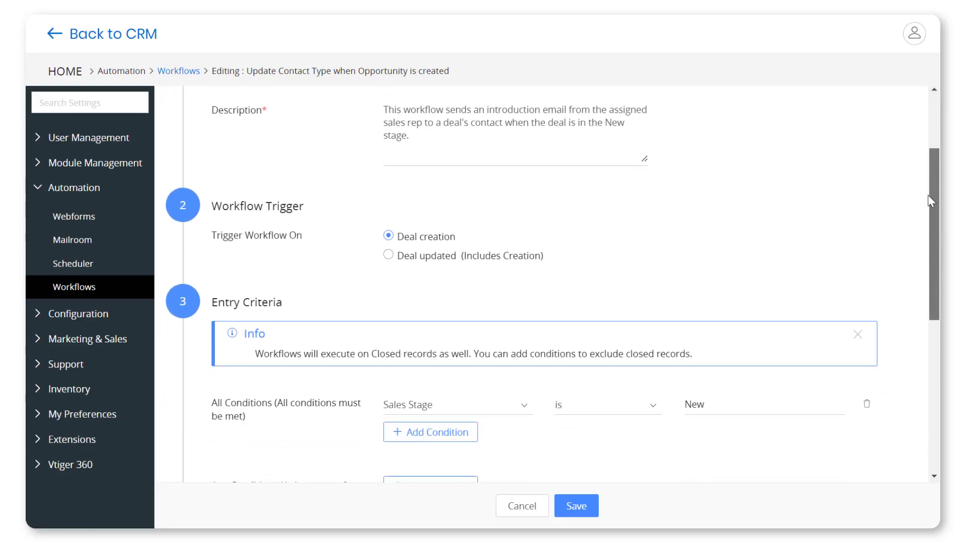